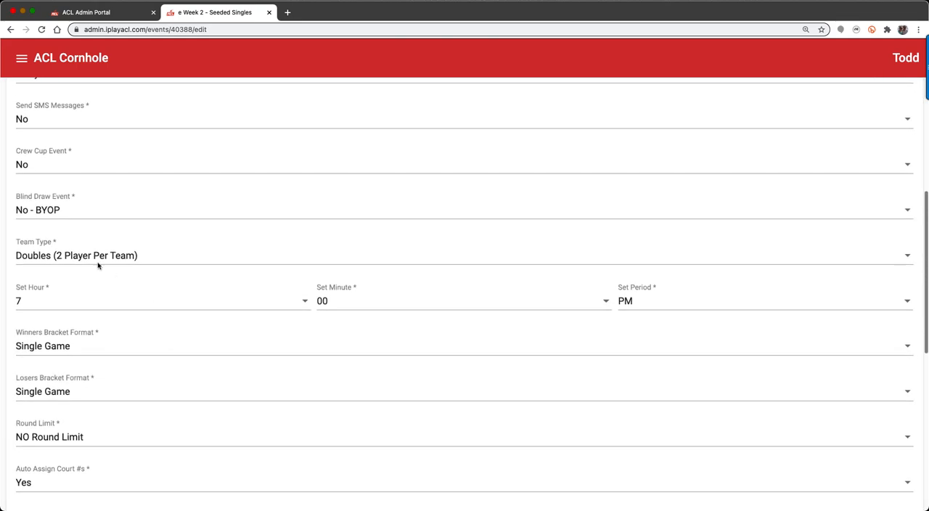
Set the event's team type to Singles (1 Player Per Team) and save the updated event details.
left_click(45, 257)
left_click(43, 223)
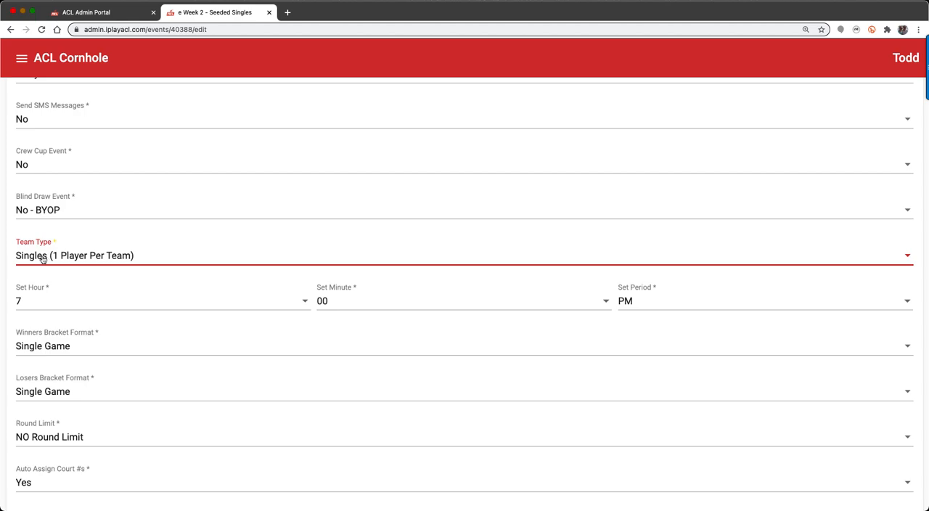
scroll(92, 258, "down", 10)
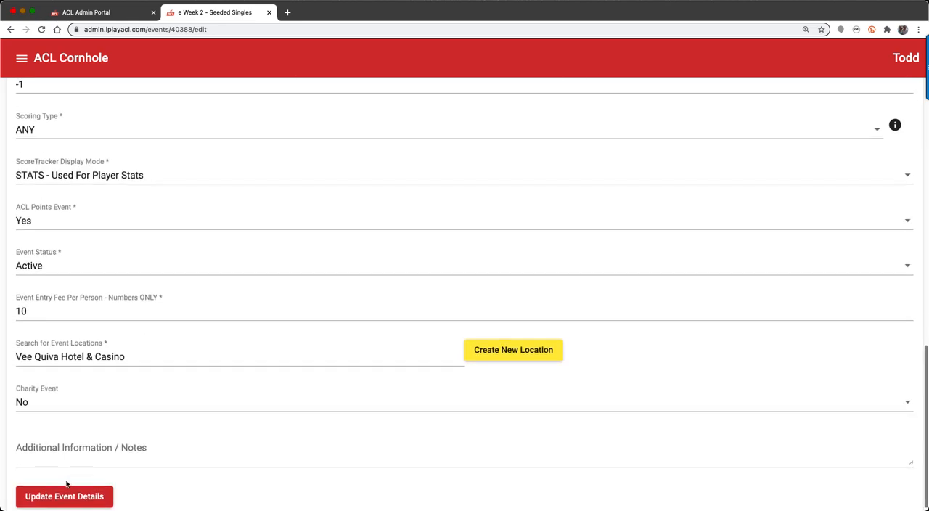
left_click(64, 495)
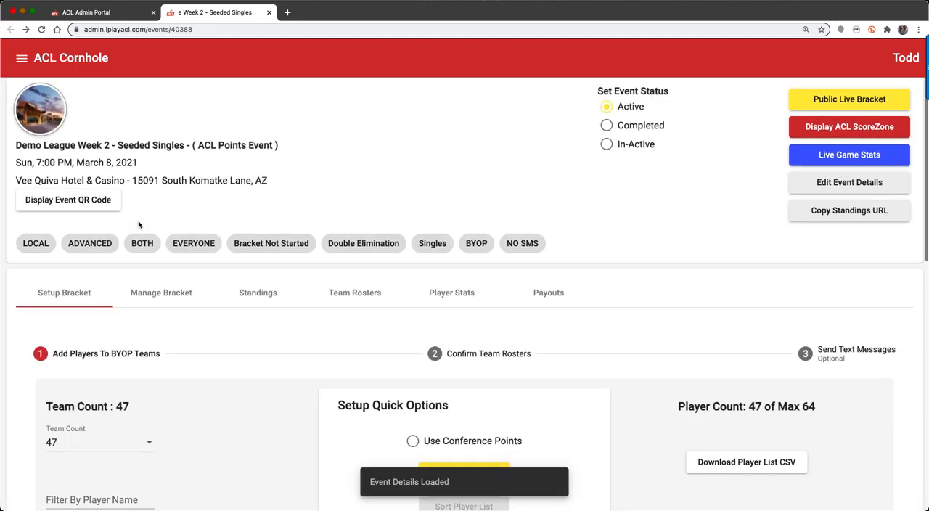
Set the team count to 48 in the bracket setup.
scroll(120, 321, "down", 5)
scroll(121, 322, "down", 3)
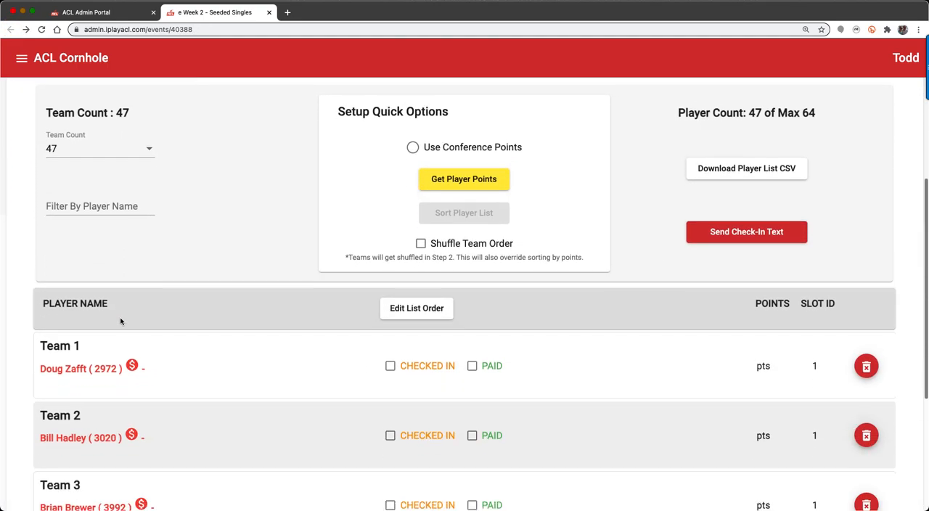
scroll(16, 294, "down", 4)
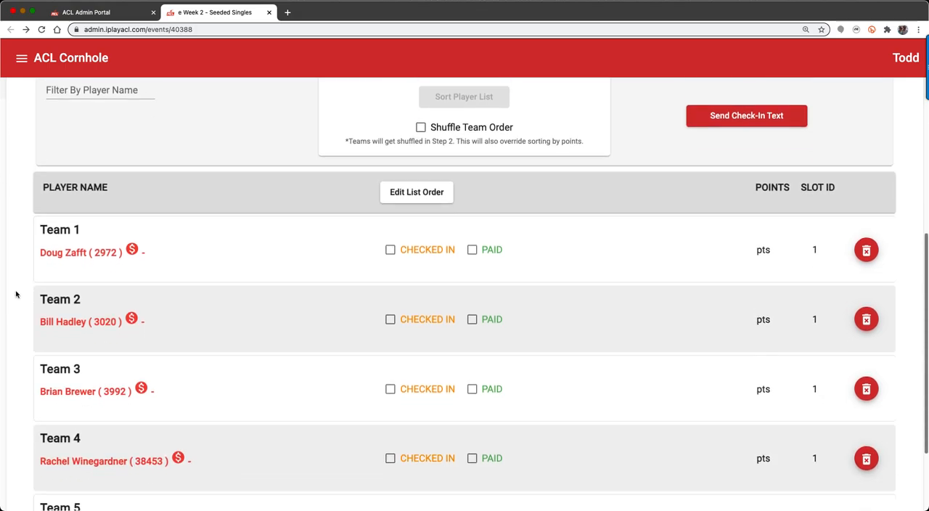
scroll(16, 294, "up", 9)
scroll(16, 294, "down", 5)
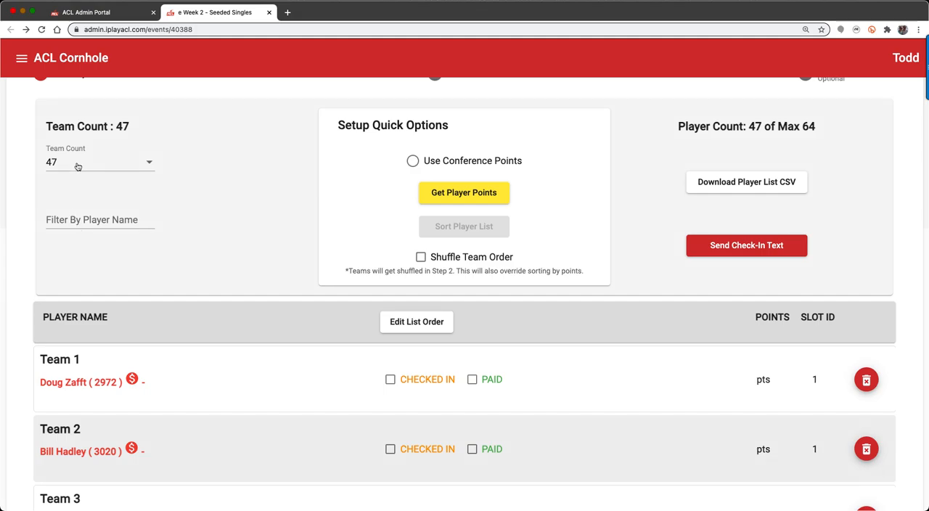
left_click(78, 166)
left_click(71, 192)
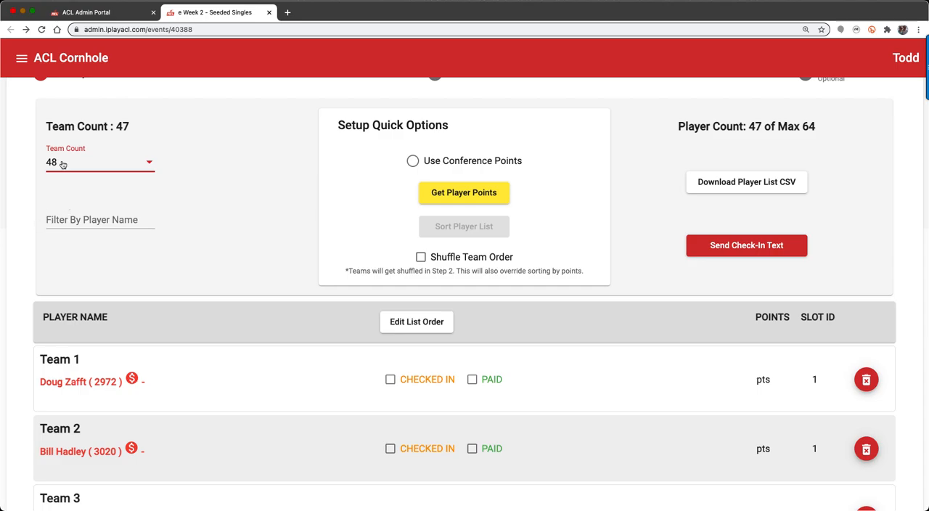
Find the demo player by name and add them to the empty Team 48 slot.
scroll(168, 406, "down", 15)
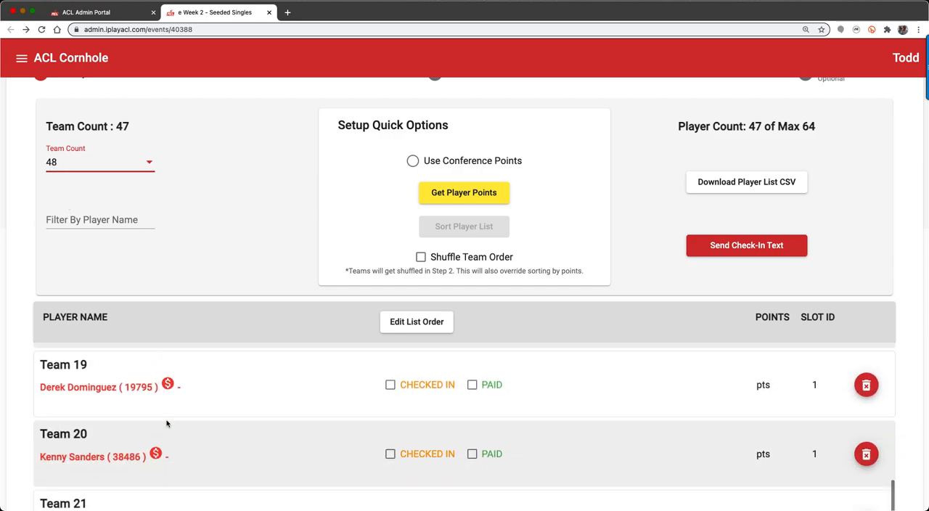
scroll(167, 424, "down", 20)
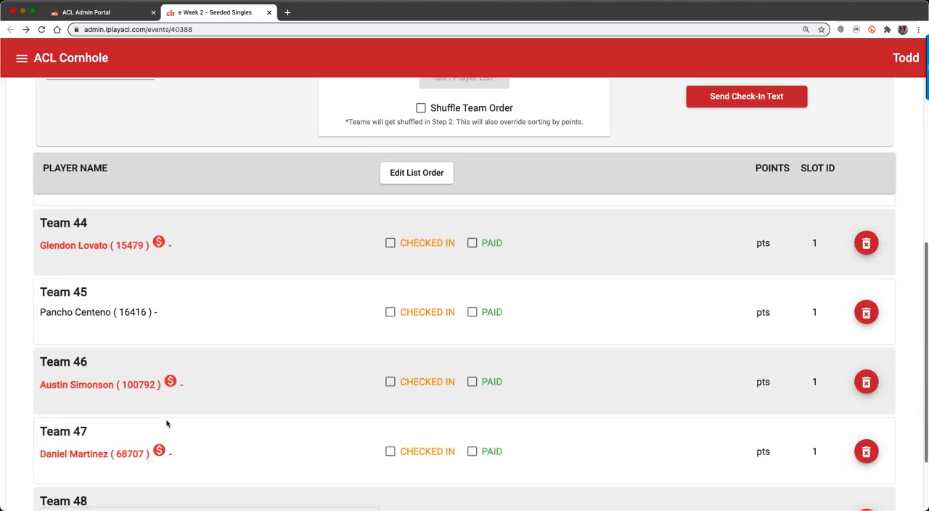
scroll(167, 424, "down", 3)
left_click(118, 420)
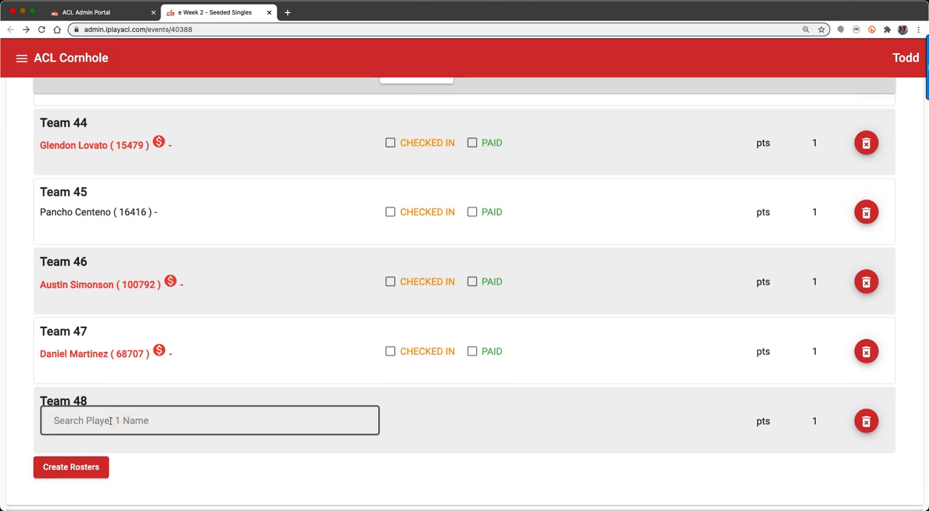
type("demo ari")
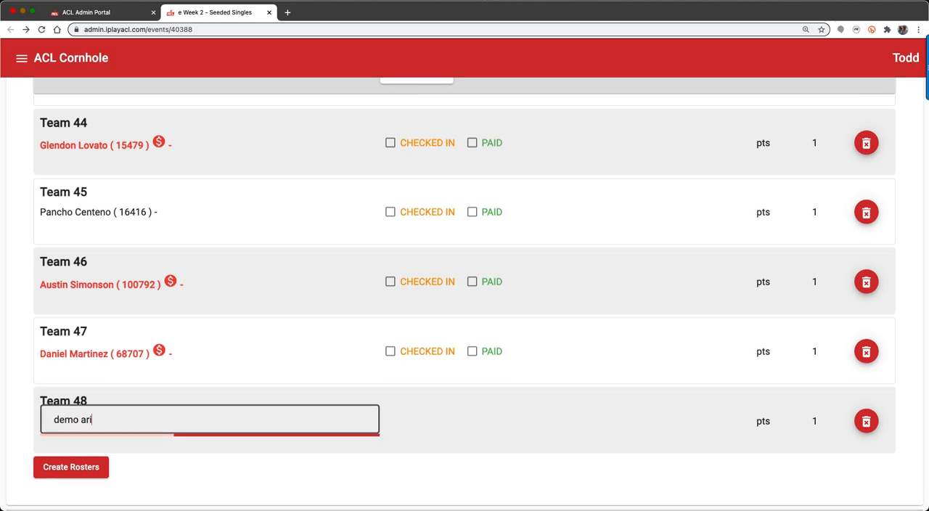
left_click(110, 446)
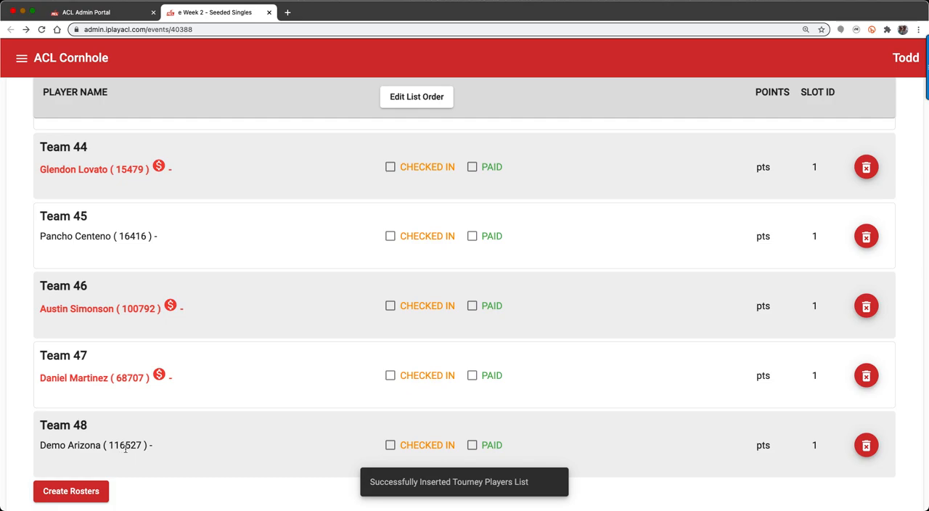
Retrieve the player points with Use Conference Points enabled and sort the player list by them.
scroll(123, 447, "up", 20)
scroll(71, 275, "up", 20)
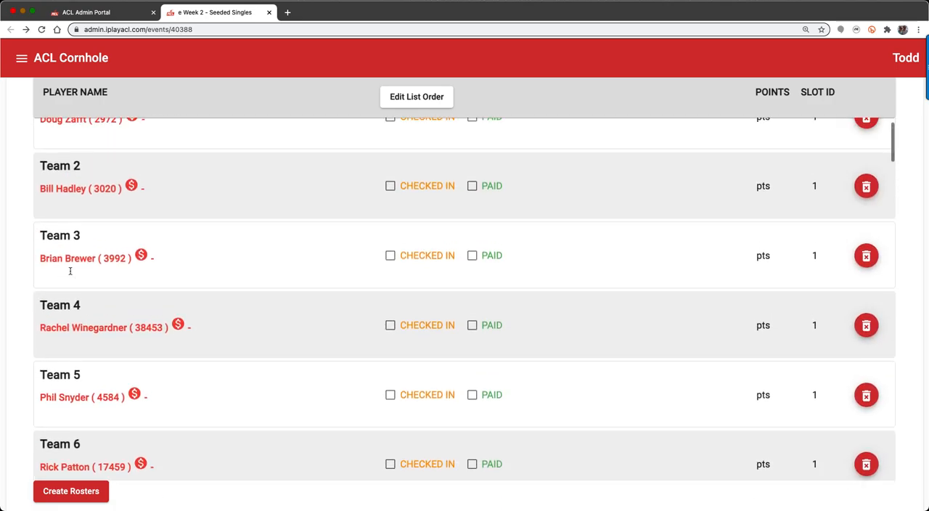
scroll(70, 271, "up", 2)
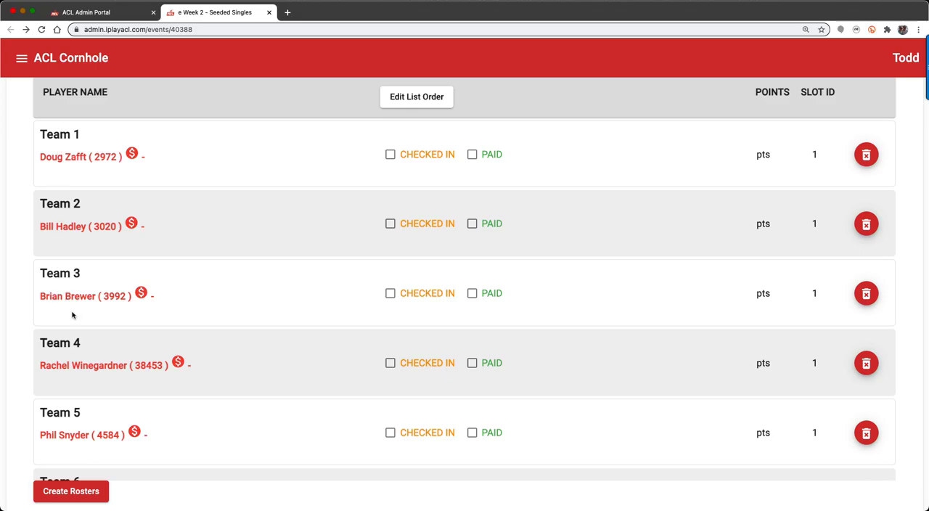
scroll(234, 266, "up", 4)
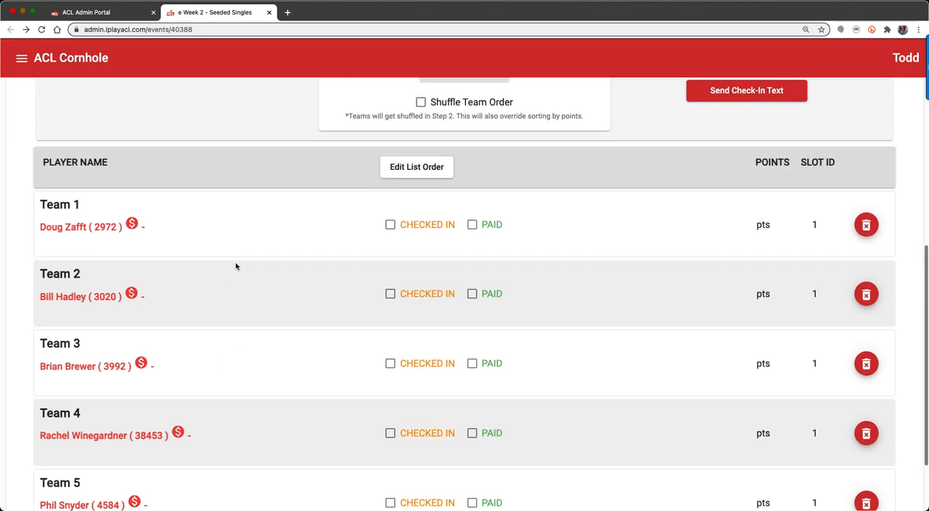
scroll(267, 265, "up", 2)
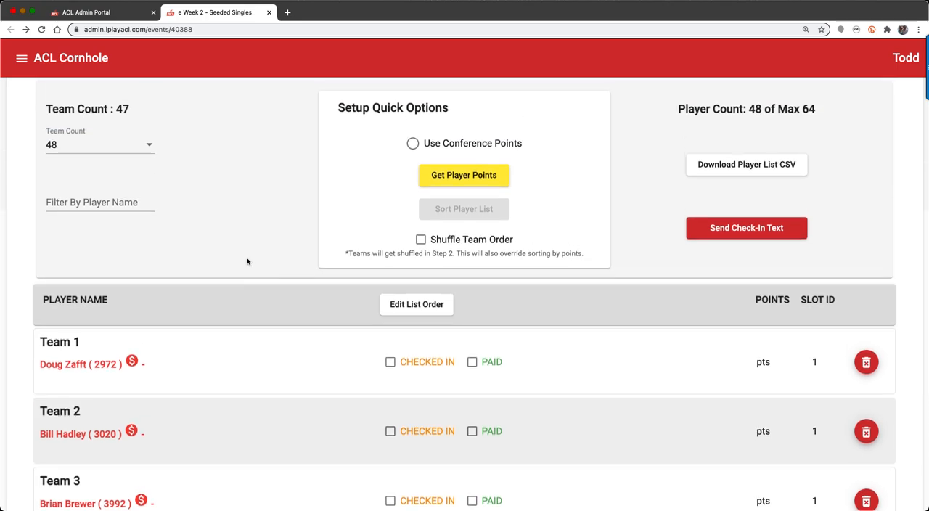
left_click(412, 145)
left_click(463, 175)
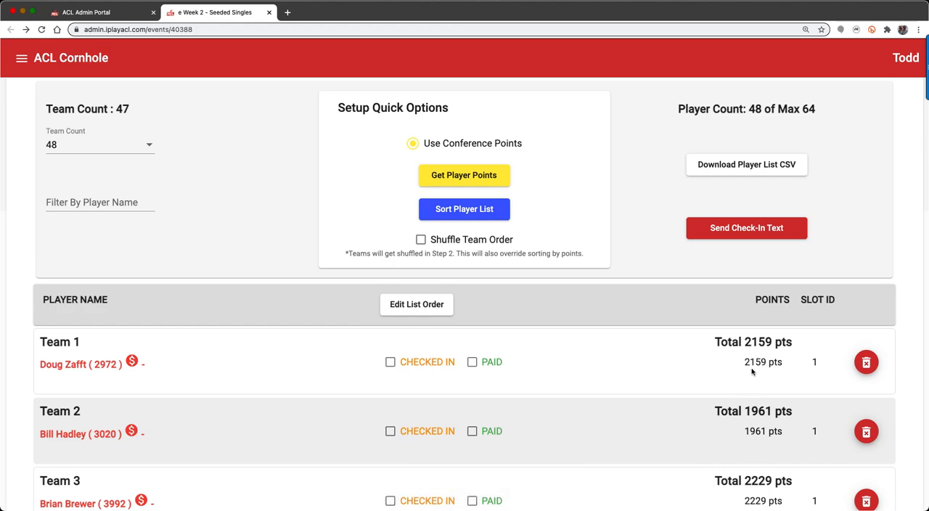
left_click(457, 210)
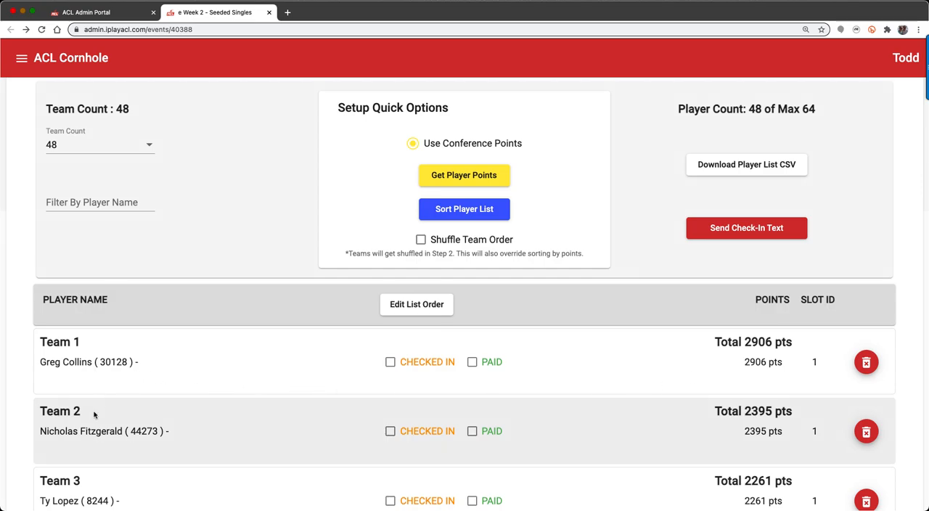
Delete the player from Team 47 and try to create the rosters.
scroll(694, 414, "down", 2)
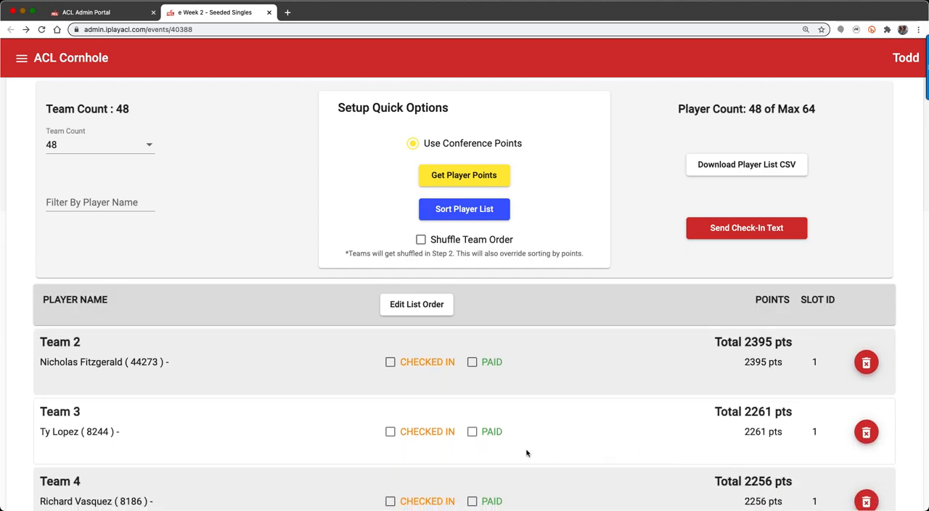
scroll(20, 338, "down", 15)
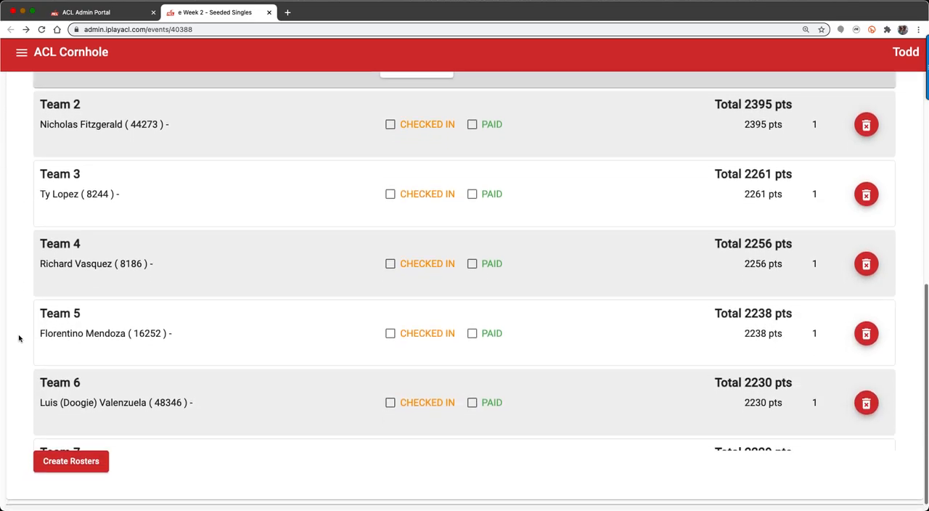
scroll(109, 362, "down", 20)
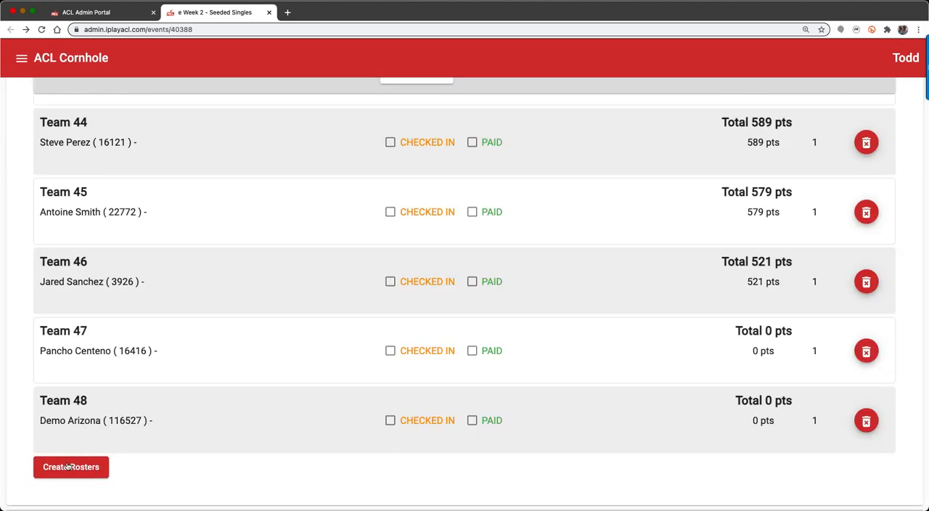
left_click(865, 351)
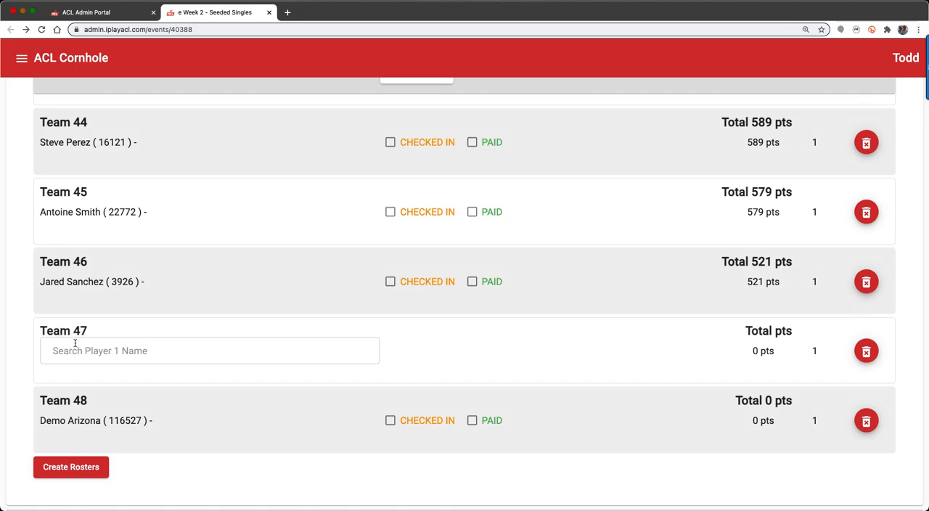
left_click(76, 470)
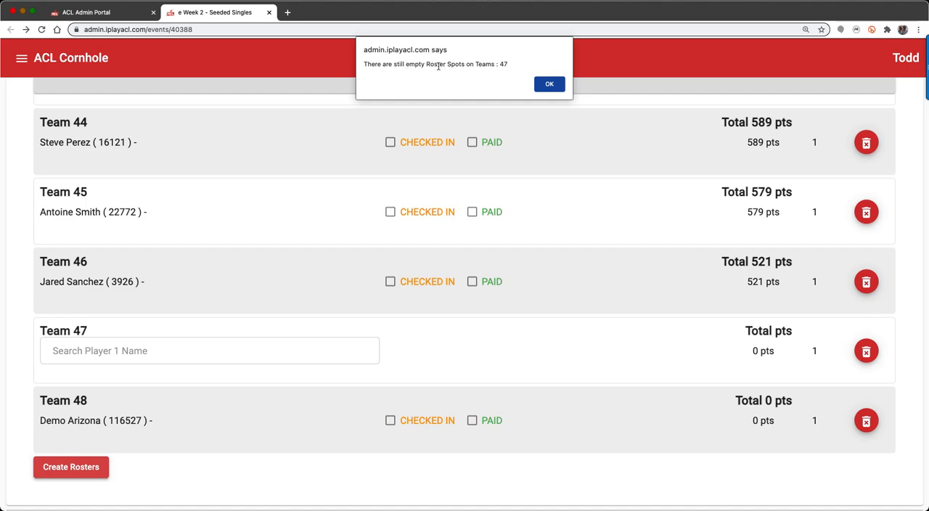
left_click(545, 83)
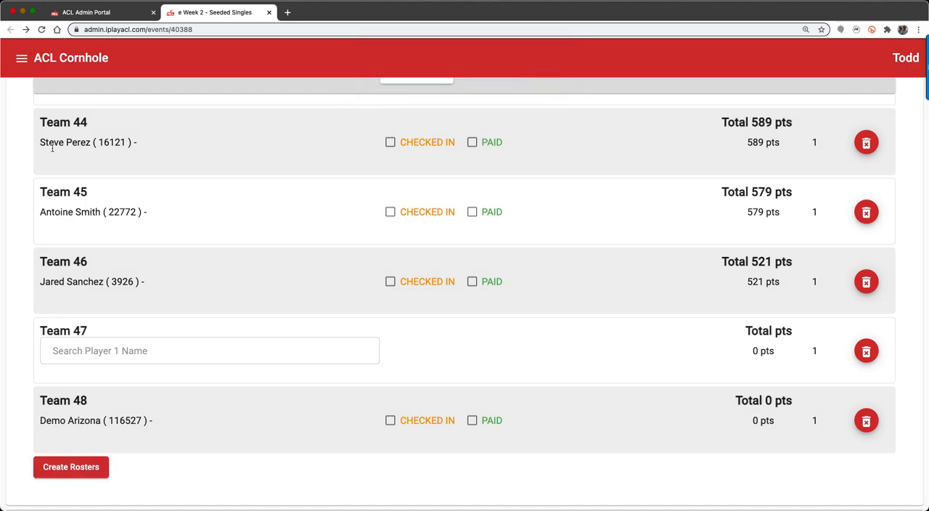
Edit the list order to move the empty Team 47 slot to the end of the list, and return to the normal player list.
scroll(14, 156, "up", 1)
scroll(14, 156, "up", 7)
scroll(14, 156, "down", 6)
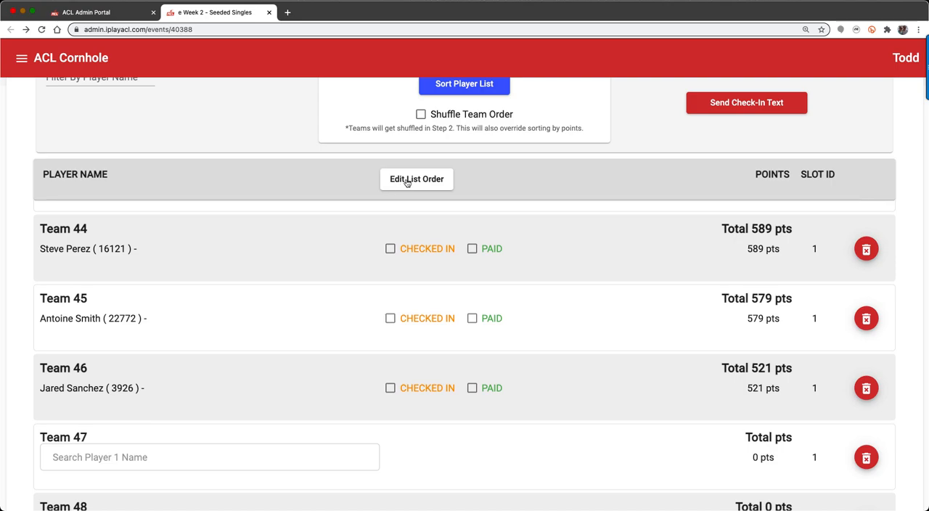
left_click(410, 180)
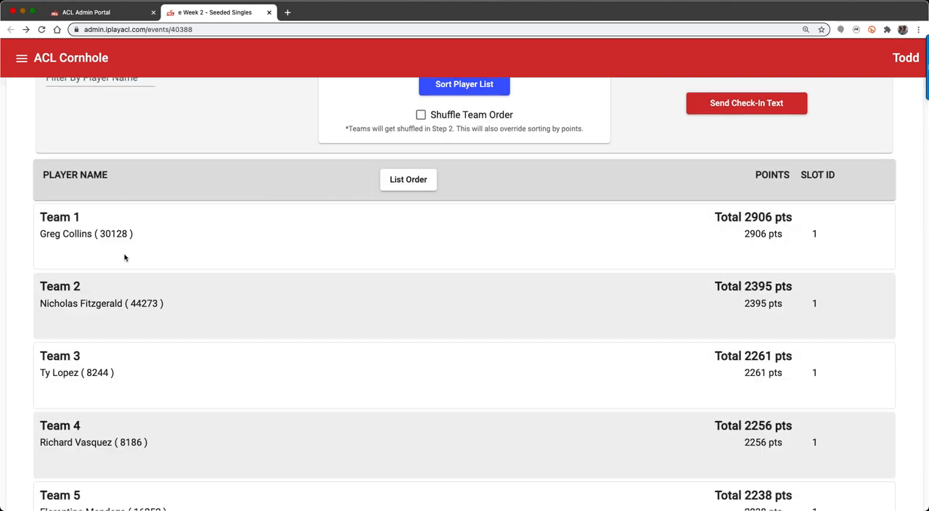
scroll(18, 289, "down", 12)
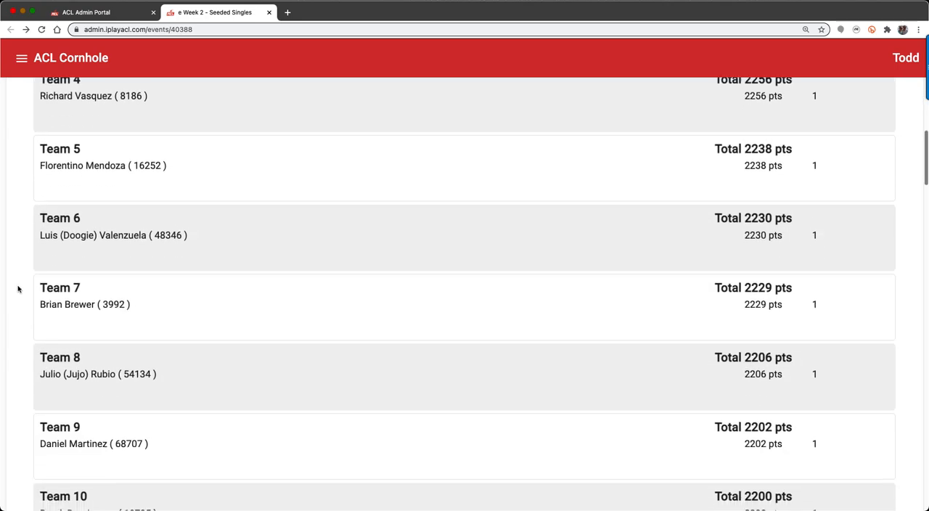
scroll(16, 290, "down", 20)
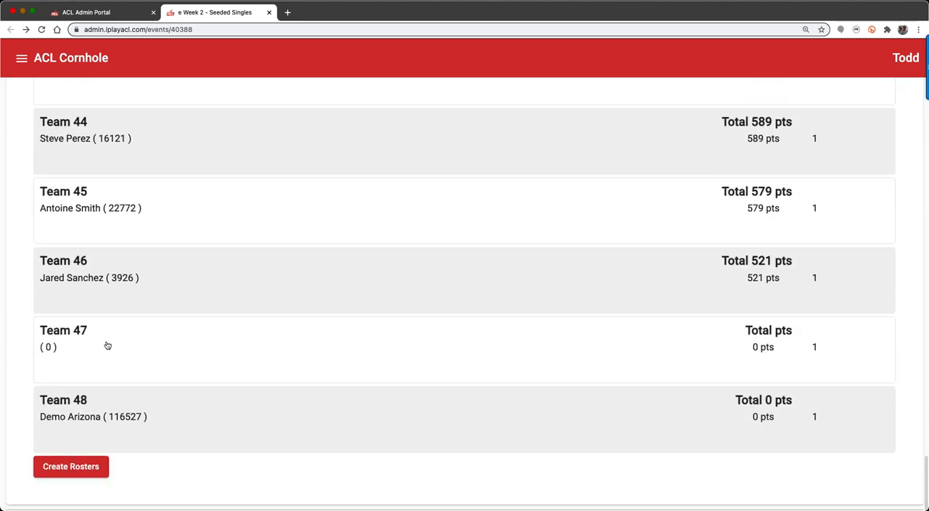
left_click_drag(112, 345, 122, 415)
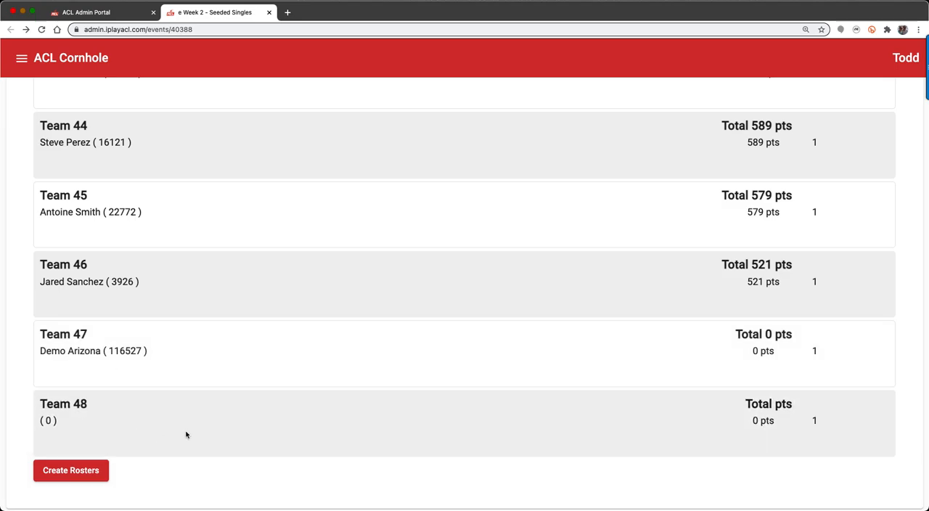
scroll(9, 367, "up", 20)
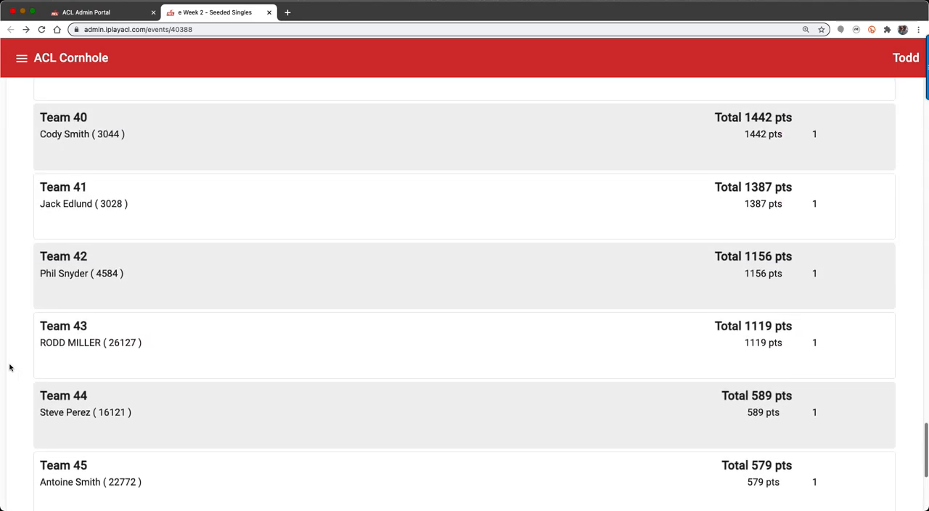
scroll(9, 367, "up", 20)
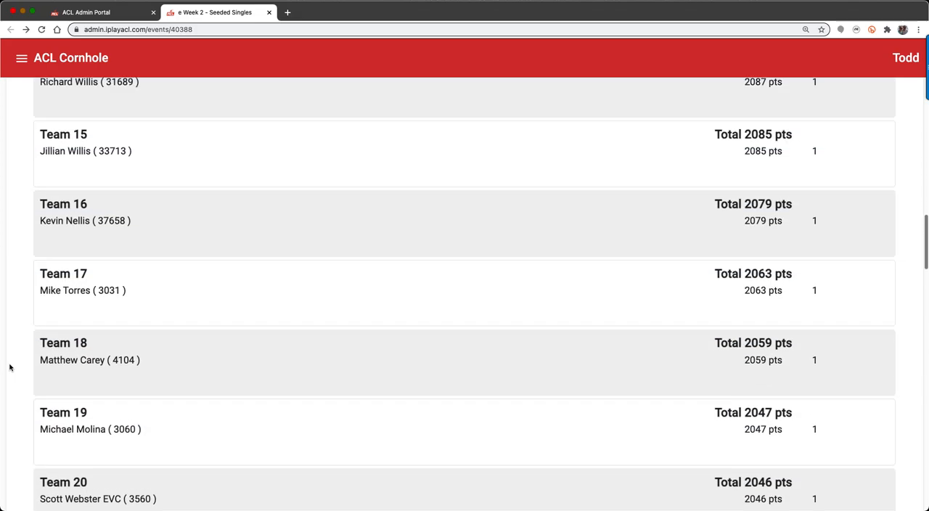
scroll(10, 367, "up", 5)
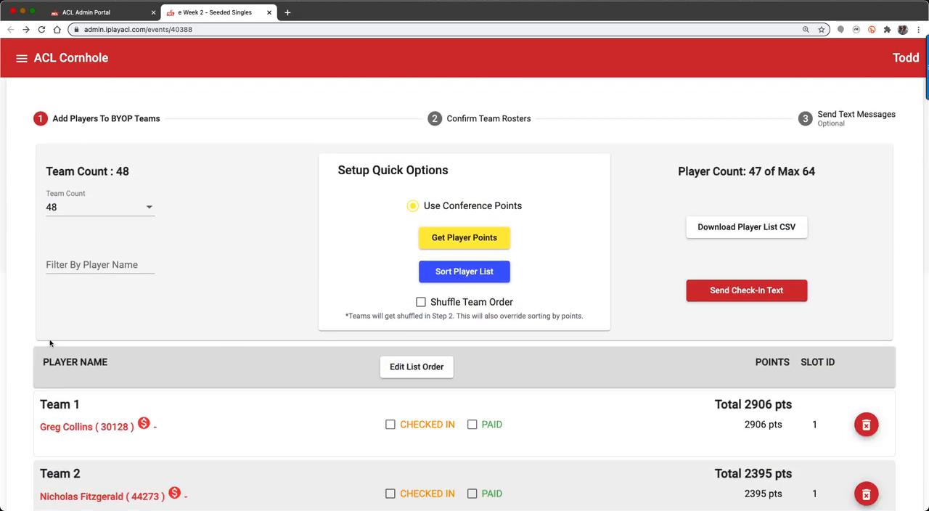
Reduce the team count to 47 to drop the empty slot at the end of the list.
left_click(78, 211)
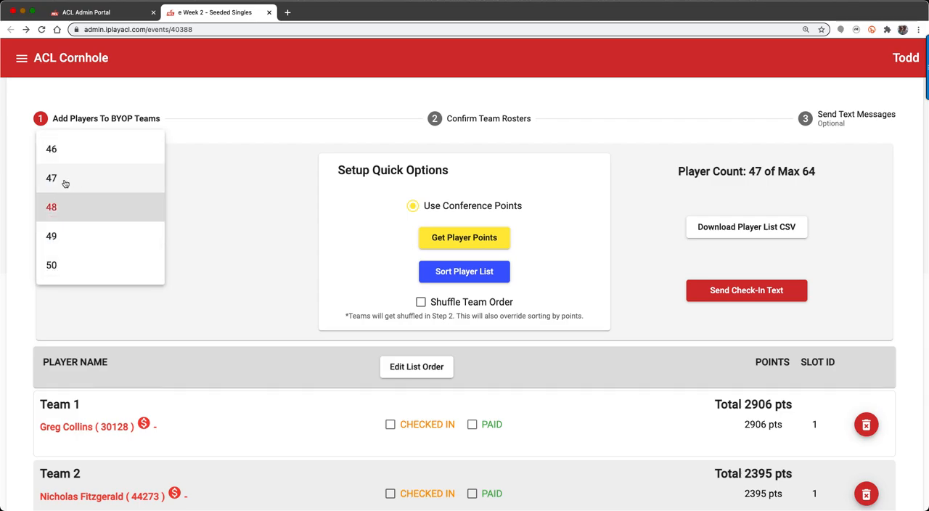
left_click(62, 181)
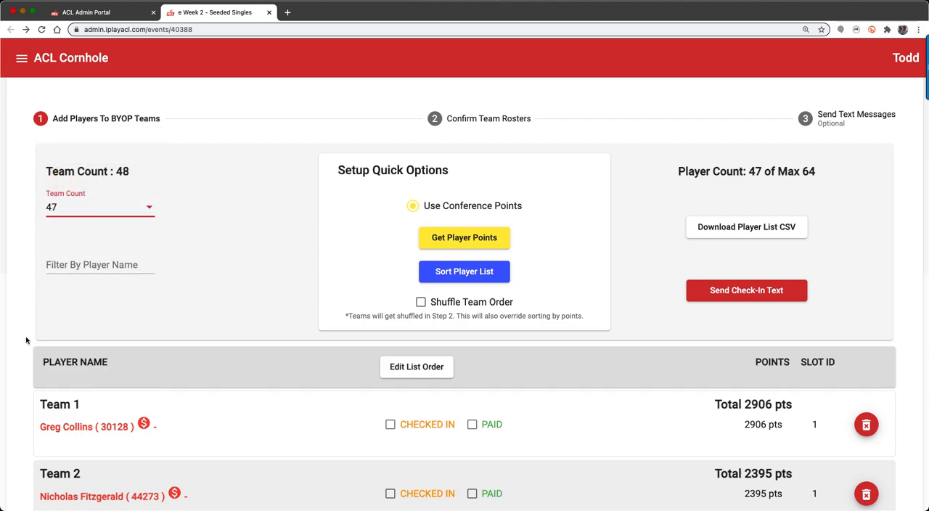
scroll(25, 340, "down", 5)
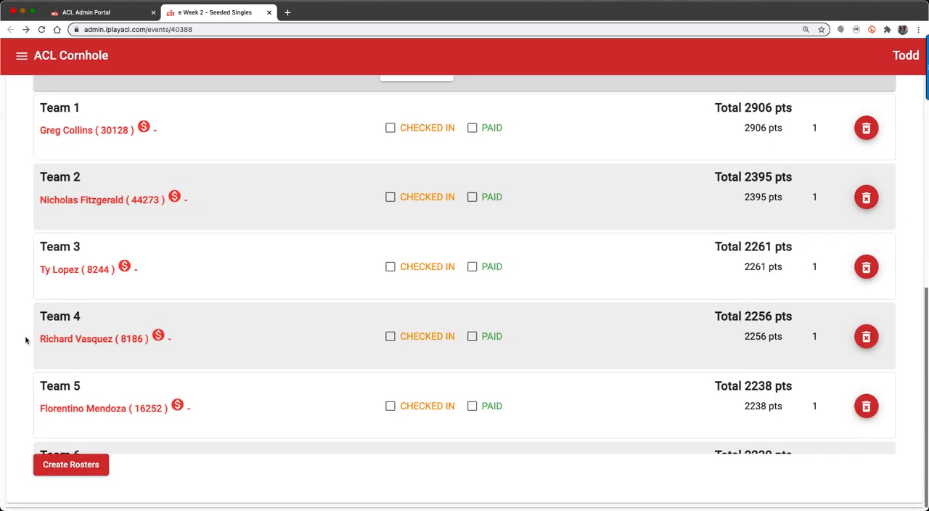
Delete the empty Team 48 slot from the end of the list and create the team rosters.
scroll(111, 344, "down", 15)
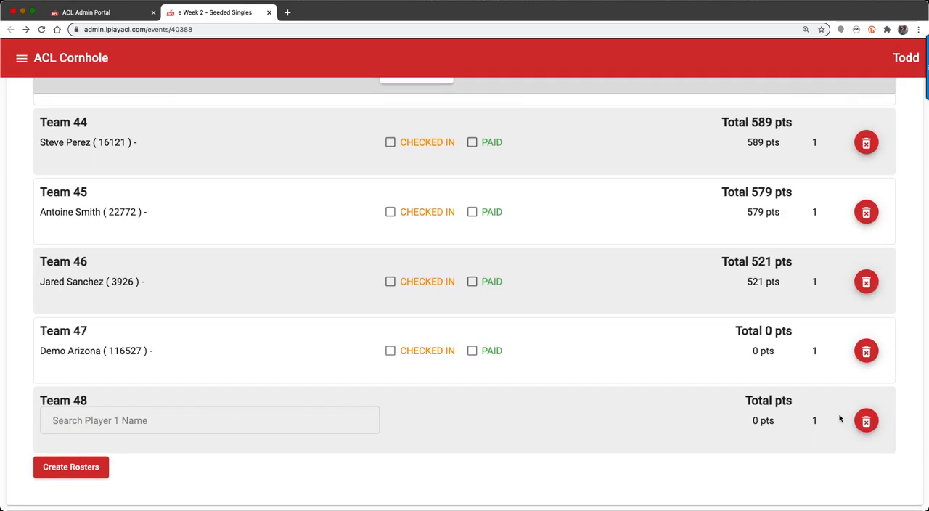
left_click(865, 421)
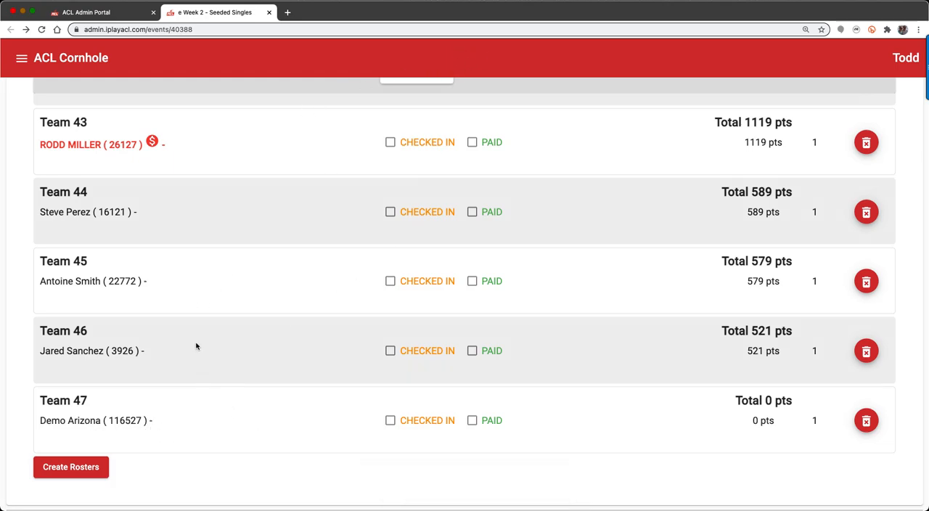
scroll(196, 346, "up", 2)
scroll(195, 346, "down", 2)
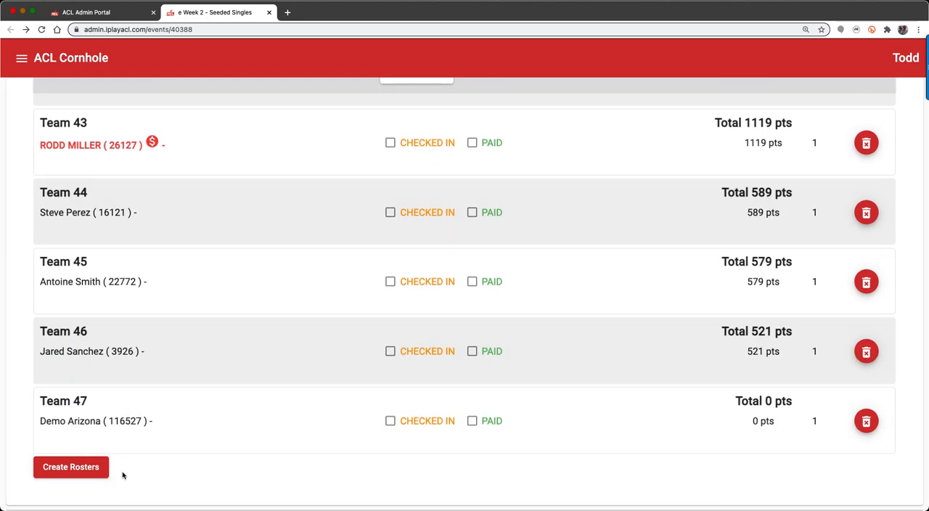
left_click(65, 468)
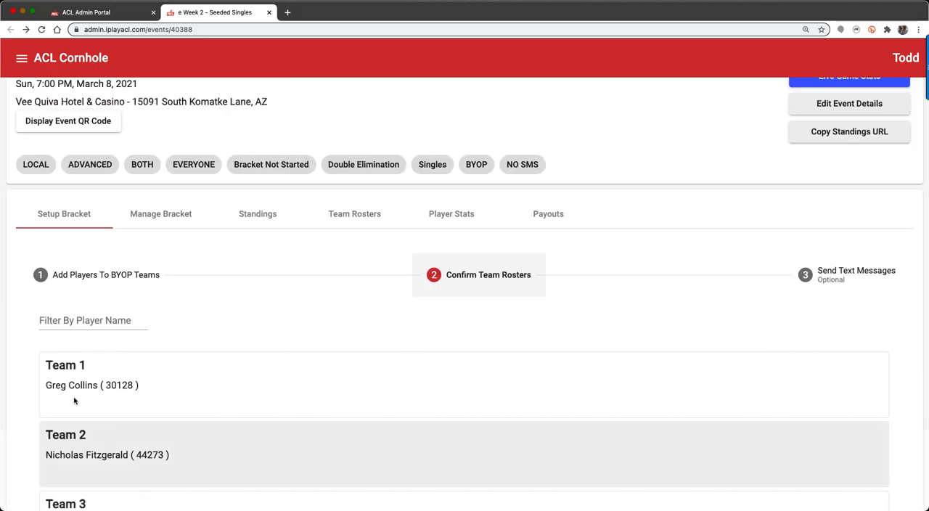
Create the bracket from the team rosters and open the event's public live bracket.
scroll(19, 394, "down", 5)
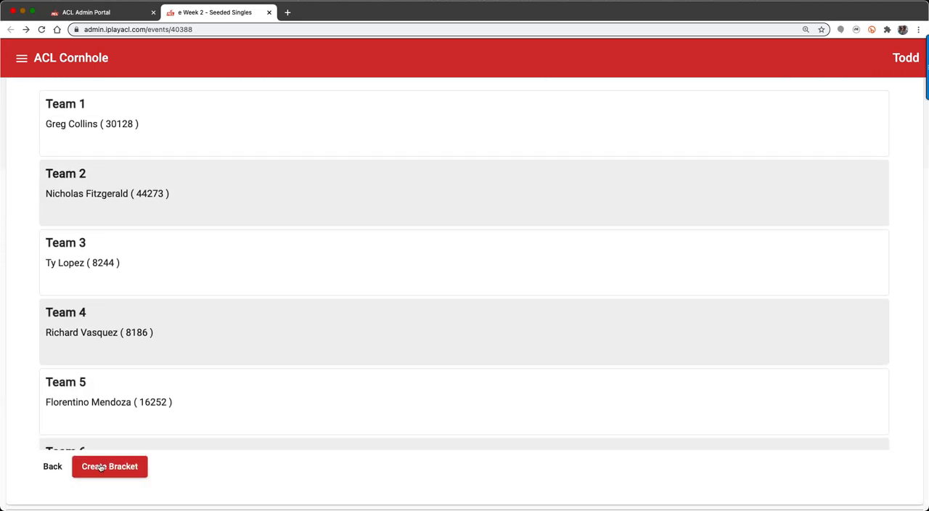
left_click(100, 466)
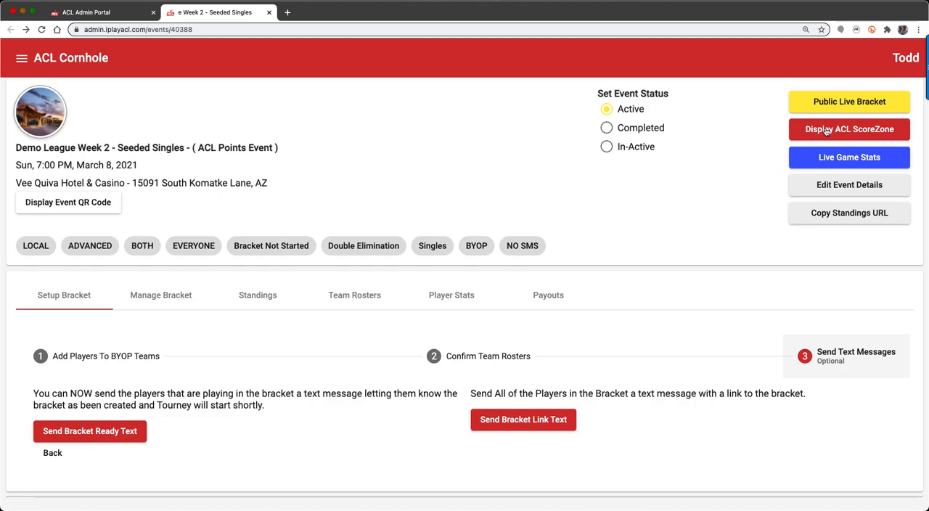
left_click(824, 100)
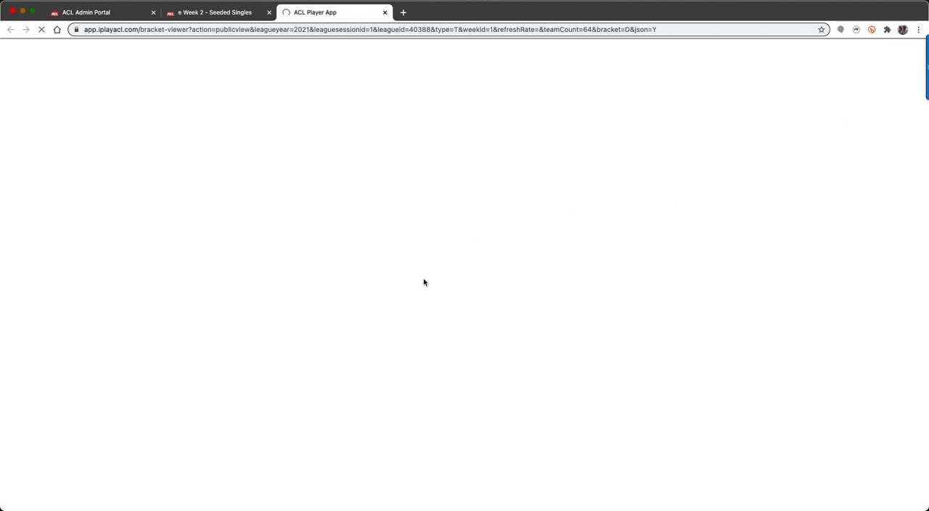